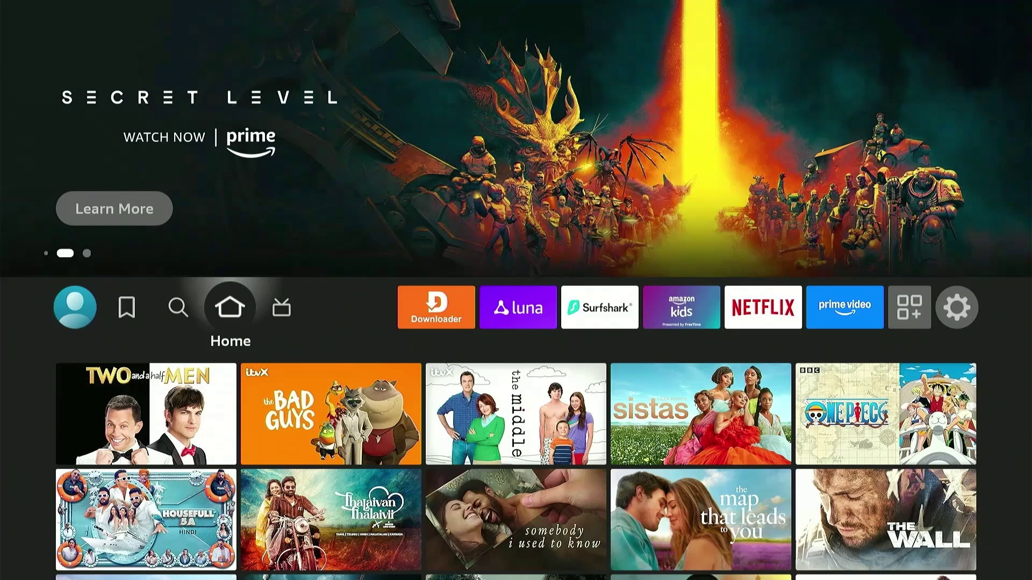
Move focus along the home app row past Downloader to the Luna app
key(Right)
key(Right)
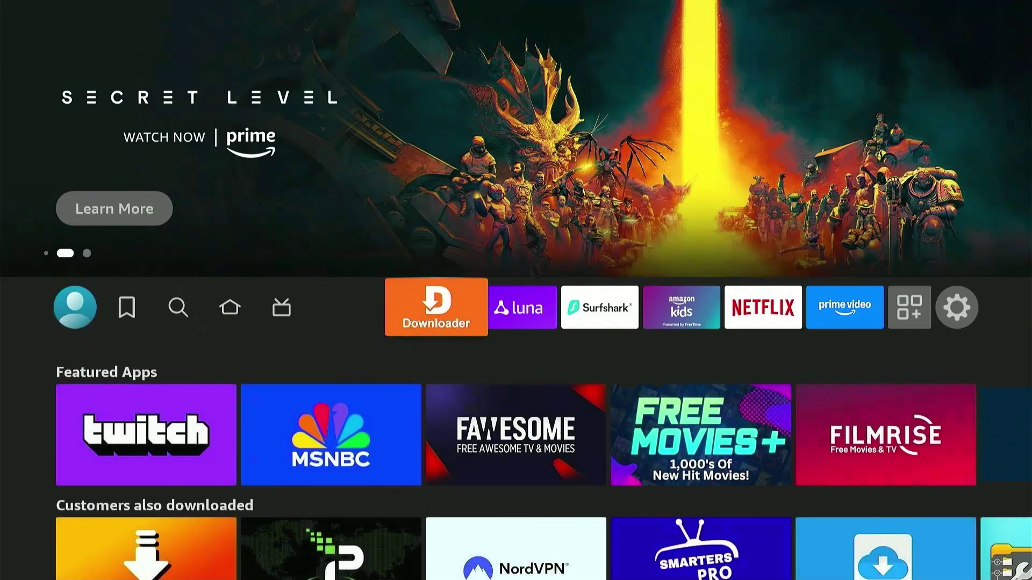
key(Right)
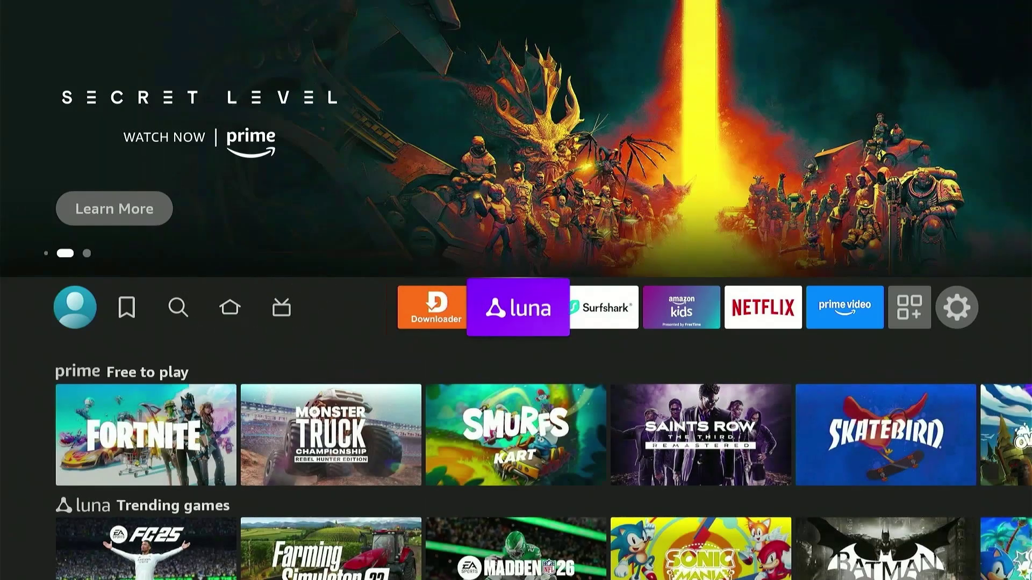
key(Right)
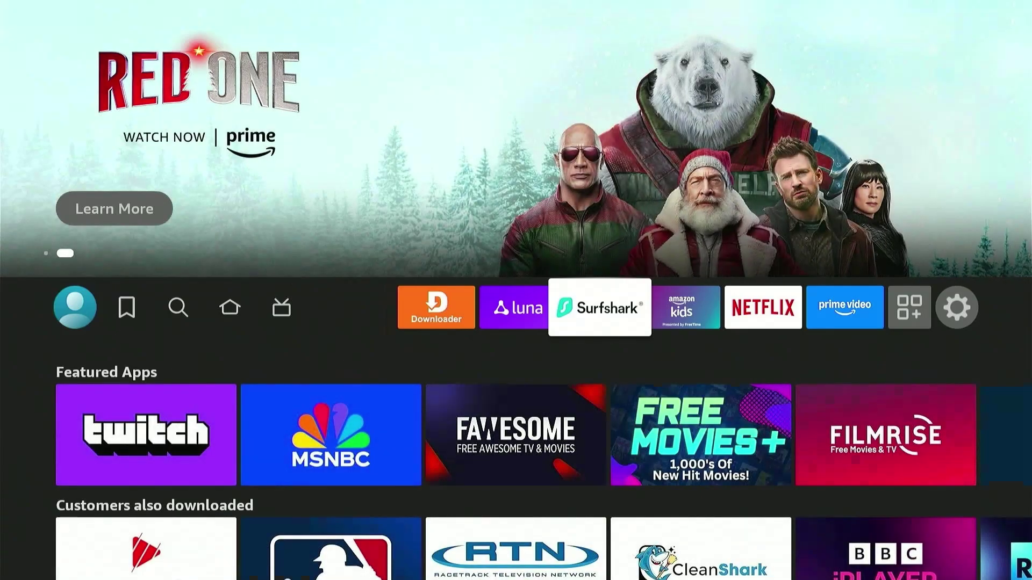
On the Find page, search 'D' and run the Downloader suggestion
key(Home)
key(Left)
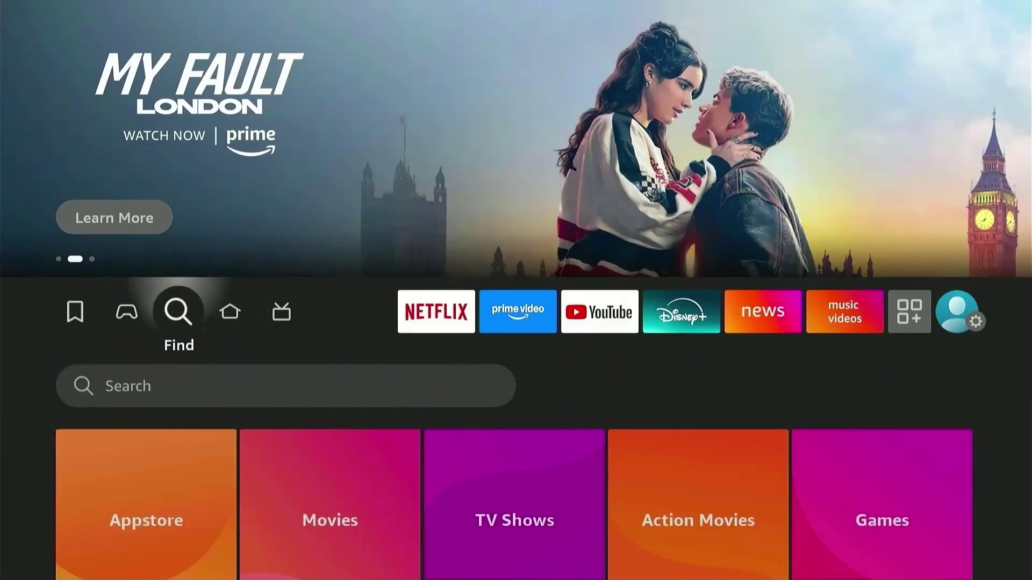
key(Down)
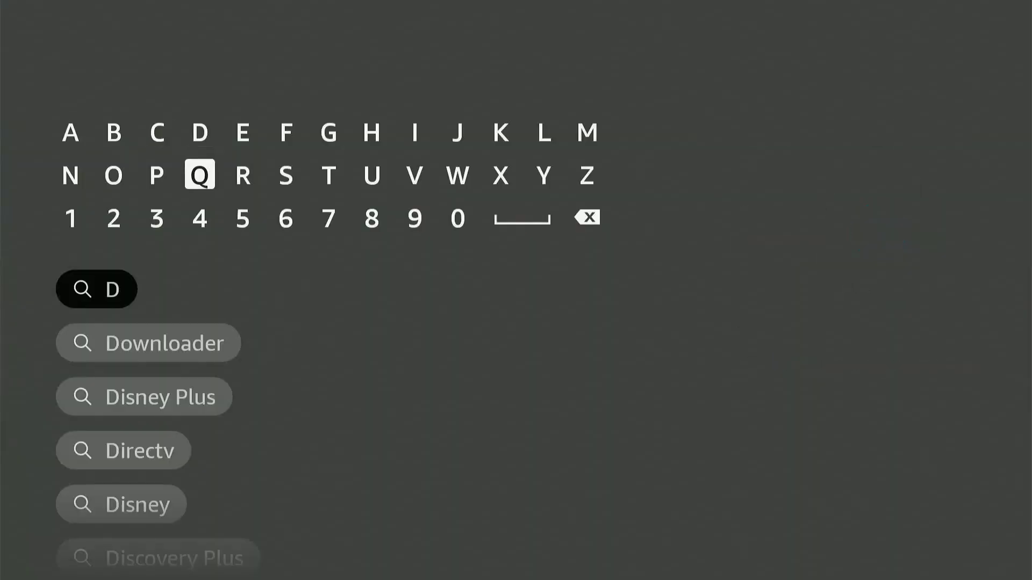
key(Down)
key(Down)
key(Down)
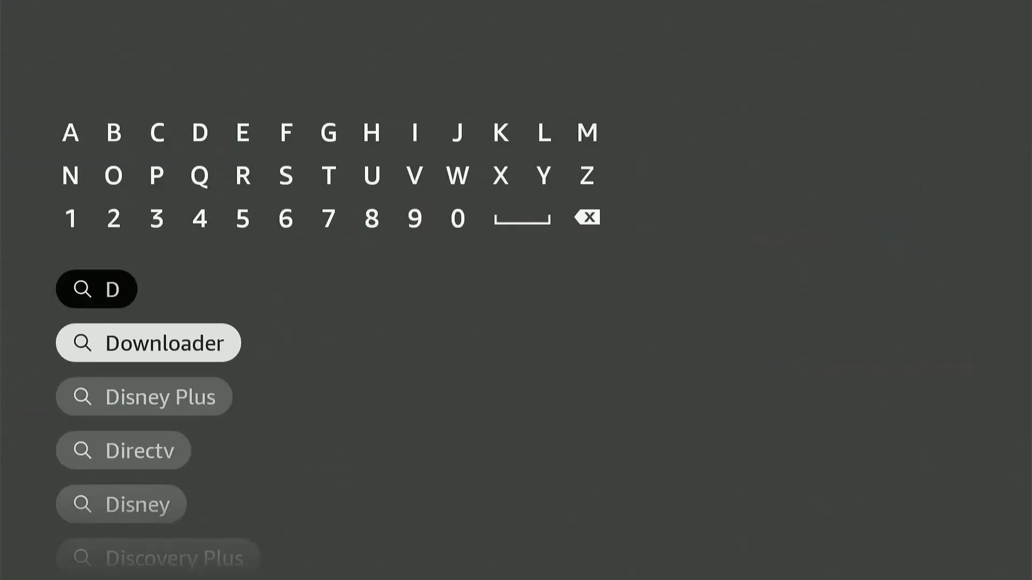
key(Return)
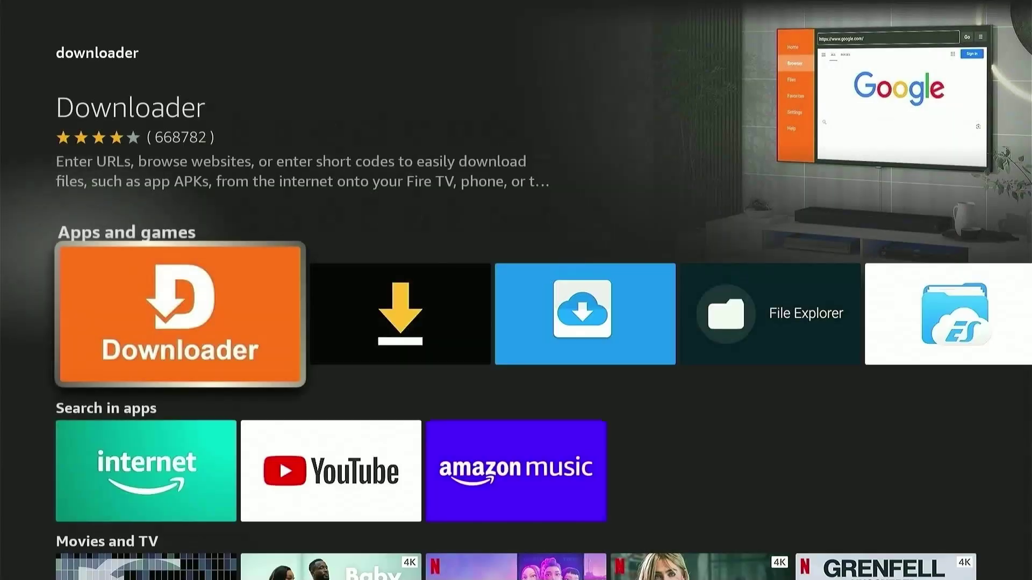
Download Downloader from its store page and return to the home screen
key(Return)
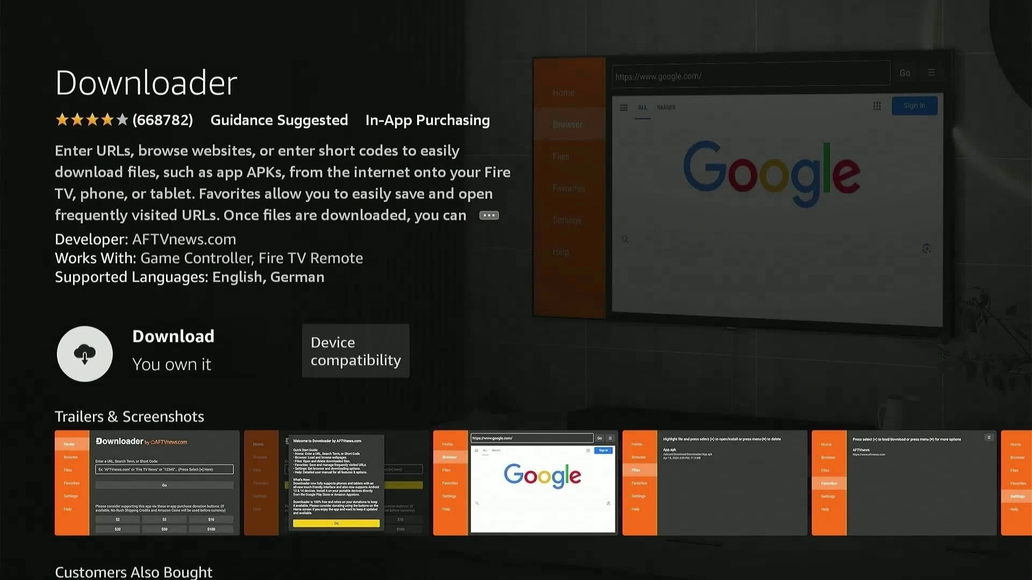
key(Return)
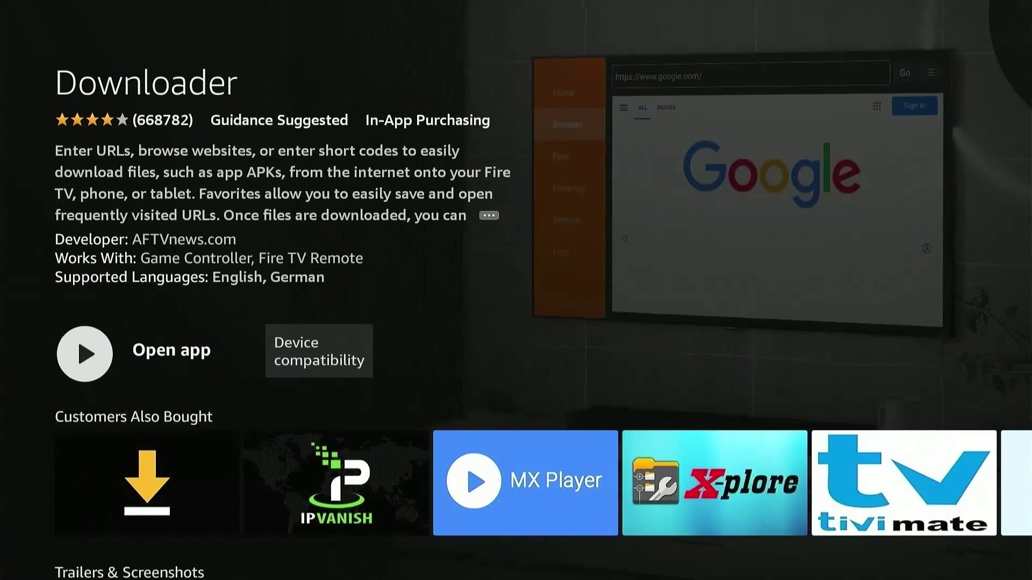
key(Home)
Open My Fire TV from the Settings grid
key(Right)
key(Right)
key(Right)
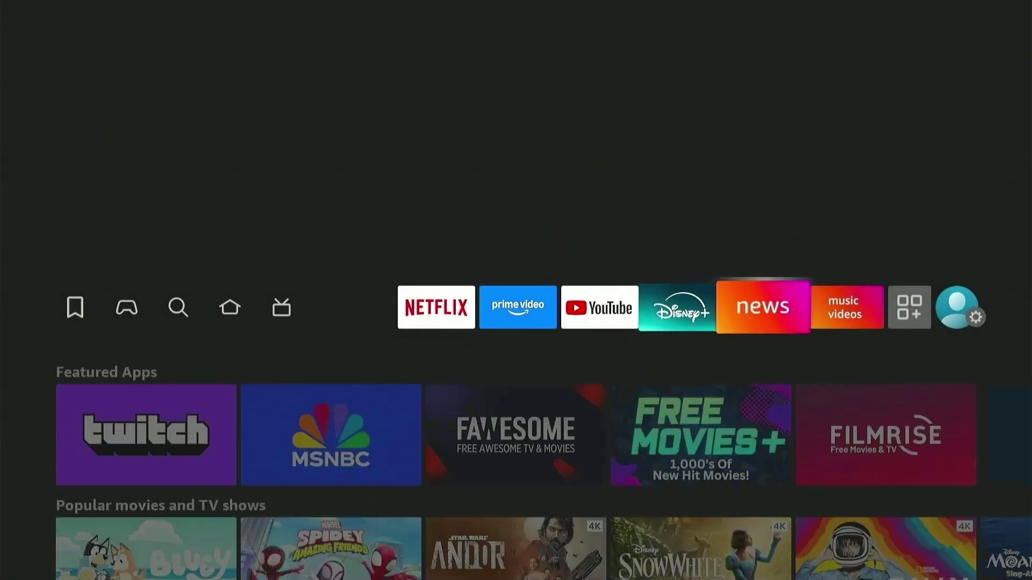
key(Right)
key(Right)
key(Right)
key(Down)
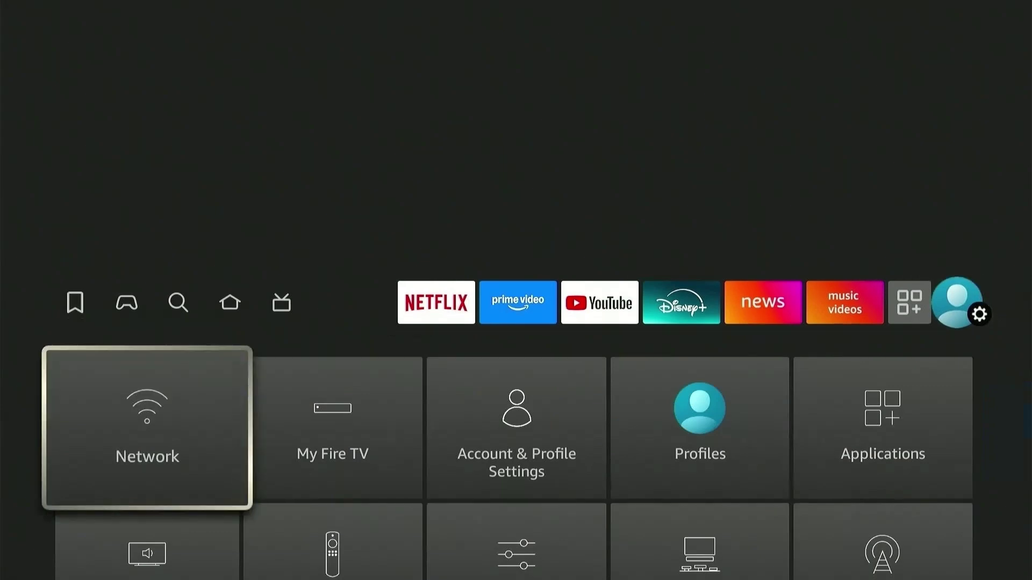
key(Right)
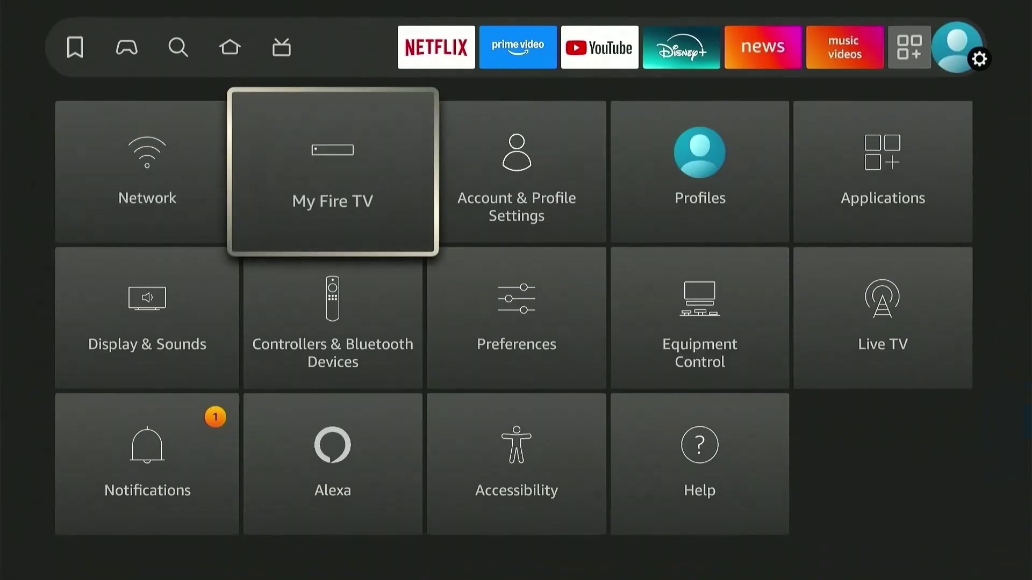
key(Return)
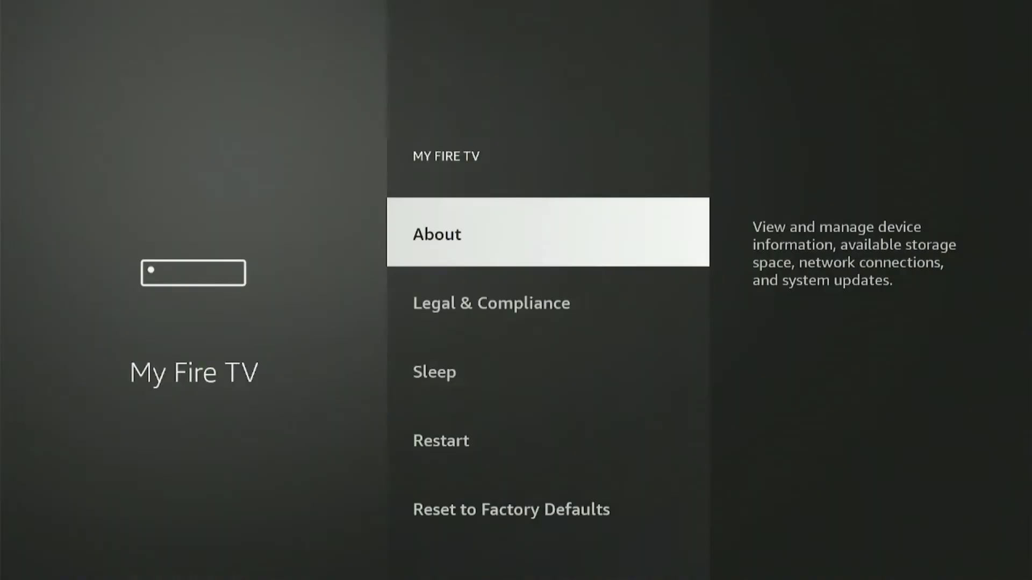
In About, select Fire TV Stick 4K Max repeatedly to unlock developer mode
key(Return)
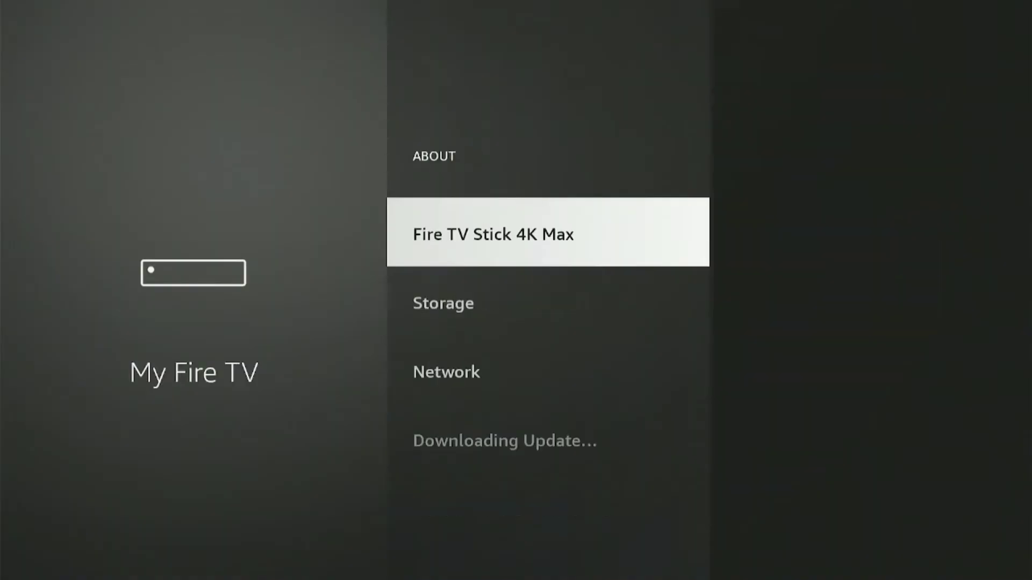
key(Return)
key(Return)
key(Return)
key(Return)
key(Return)
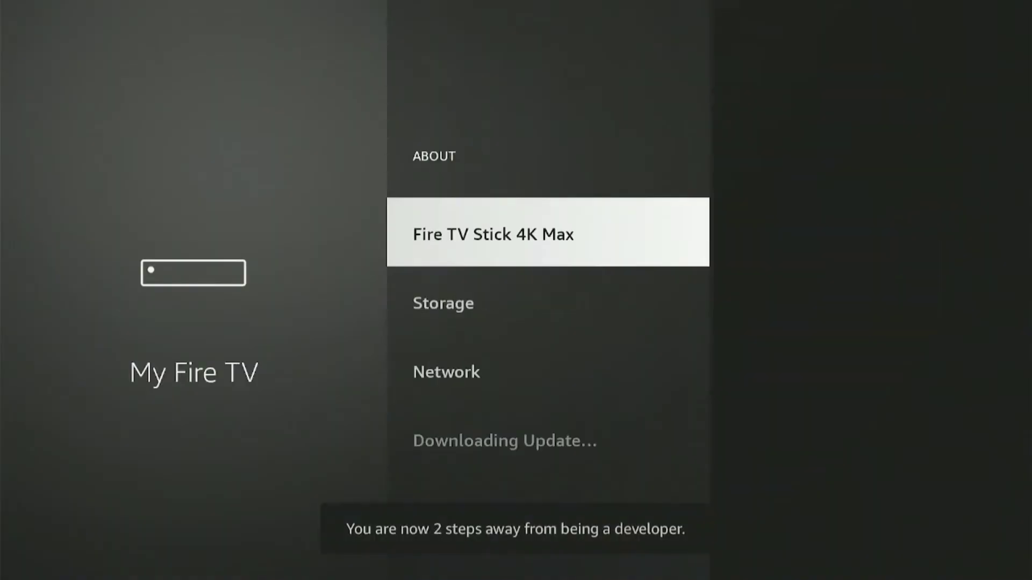
key(Return)
key(Return)
key(Return)
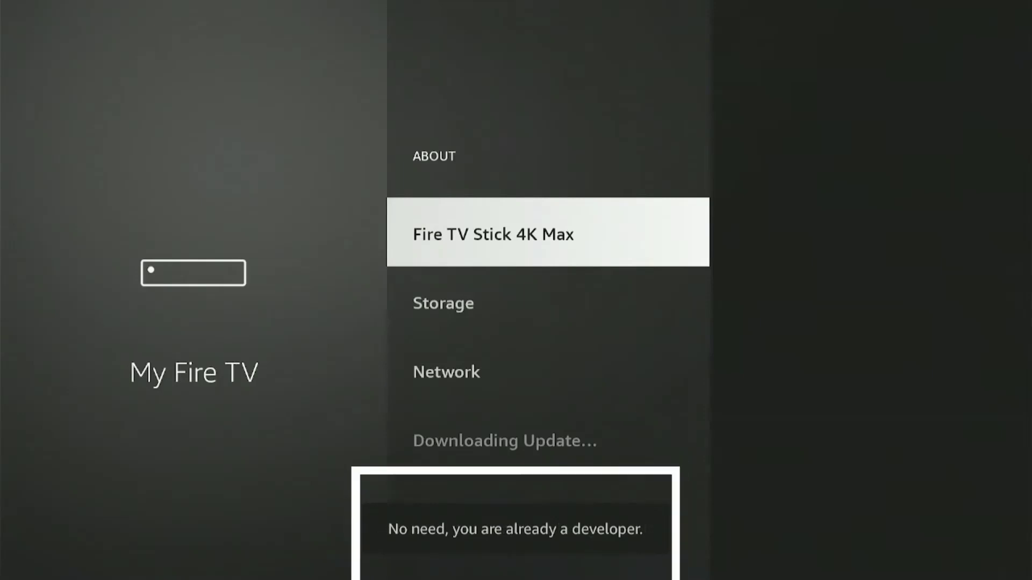
Turn Install Unknown Apps on for Downloader under Developer options, then go home
key(Escape)
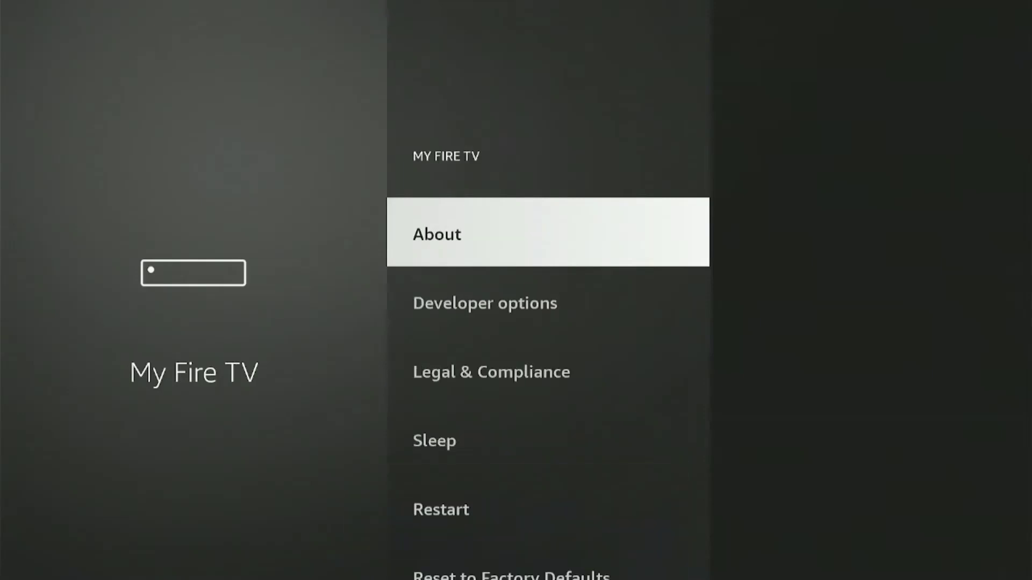
key(Down)
key(Return)
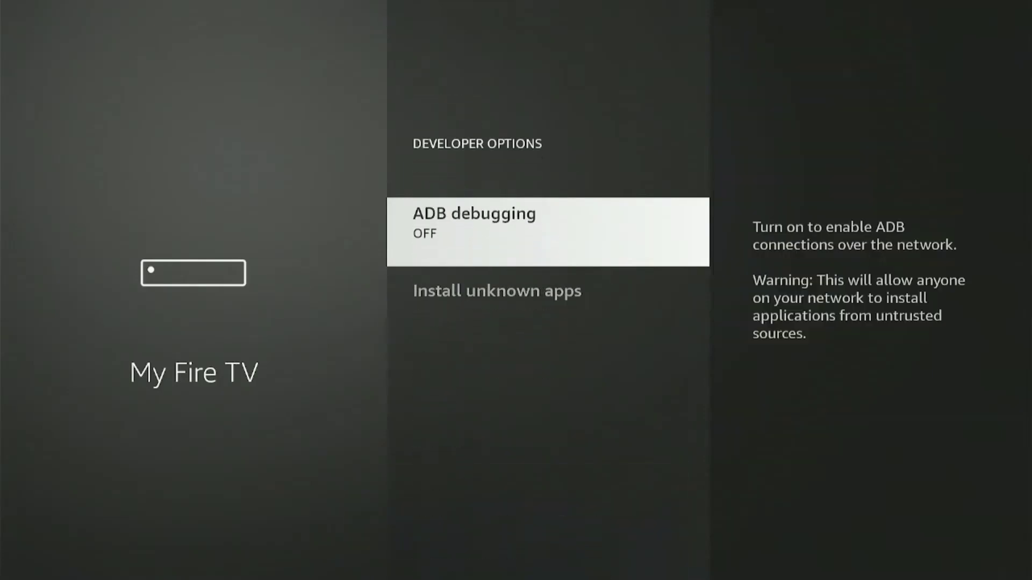
key(Down)
key(Return)
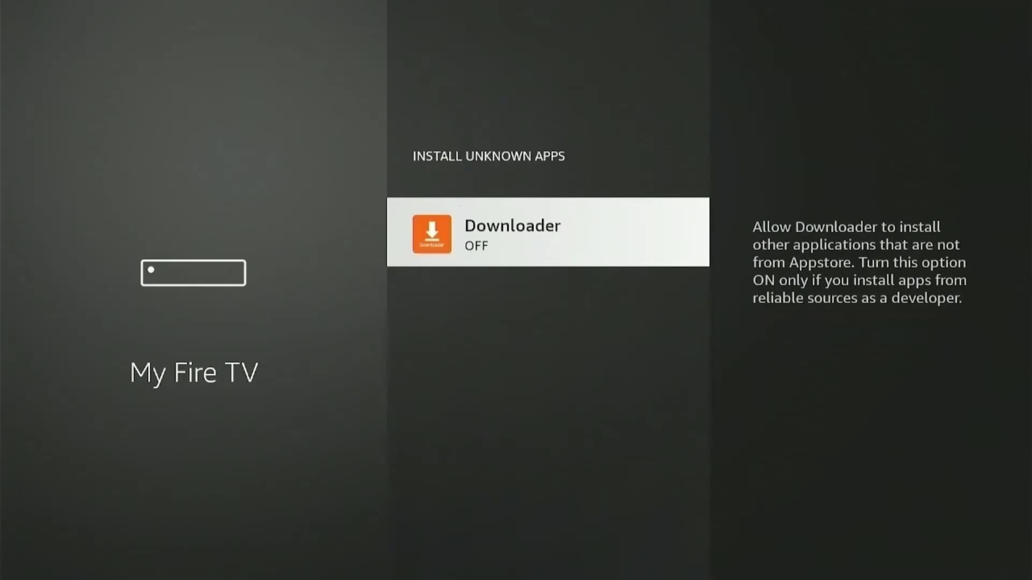
key(Return)
key(Home)
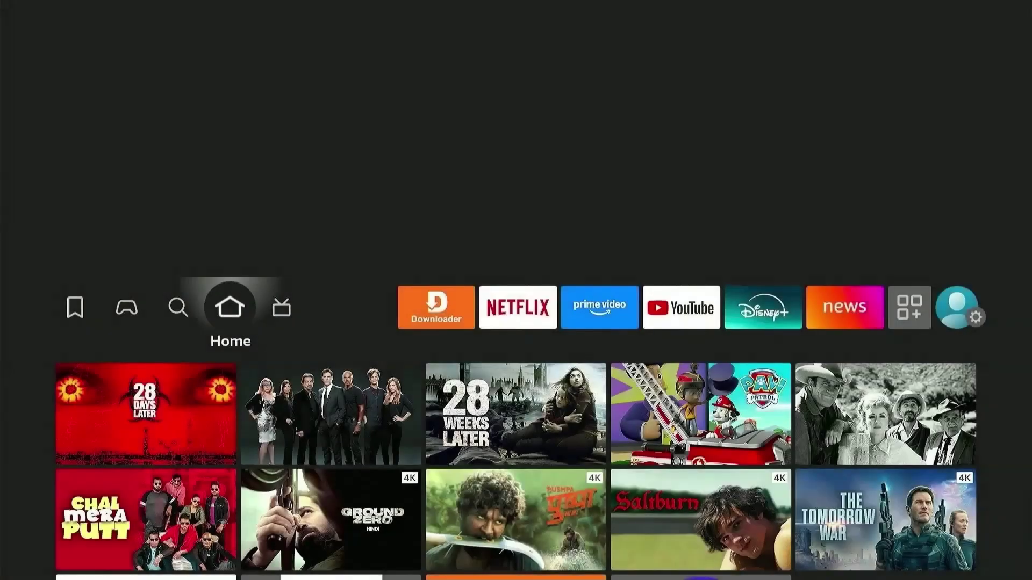
Launch Downloader from the home row and allow its file-access permission
key(Right)
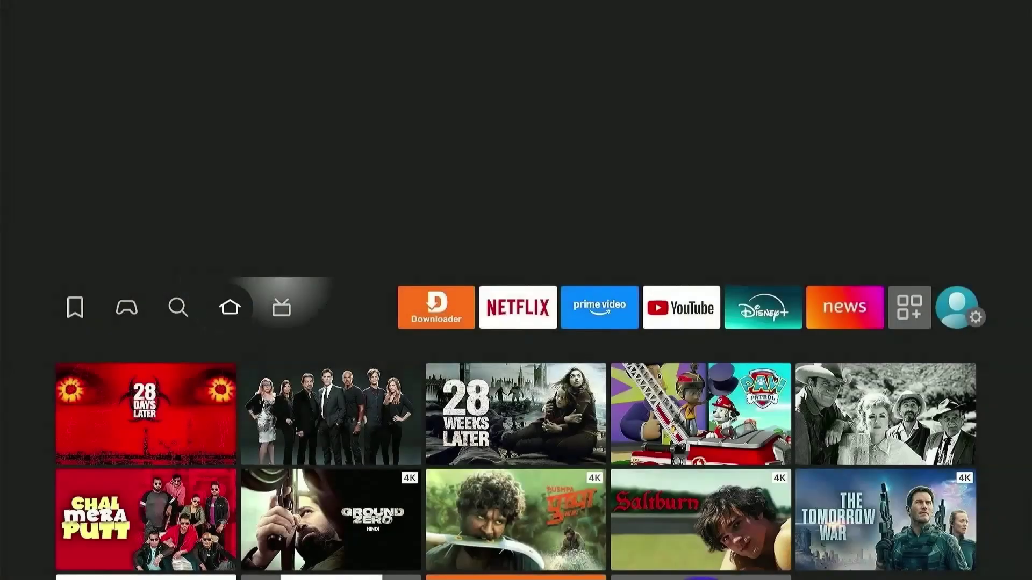
key(Right)
key(Return)
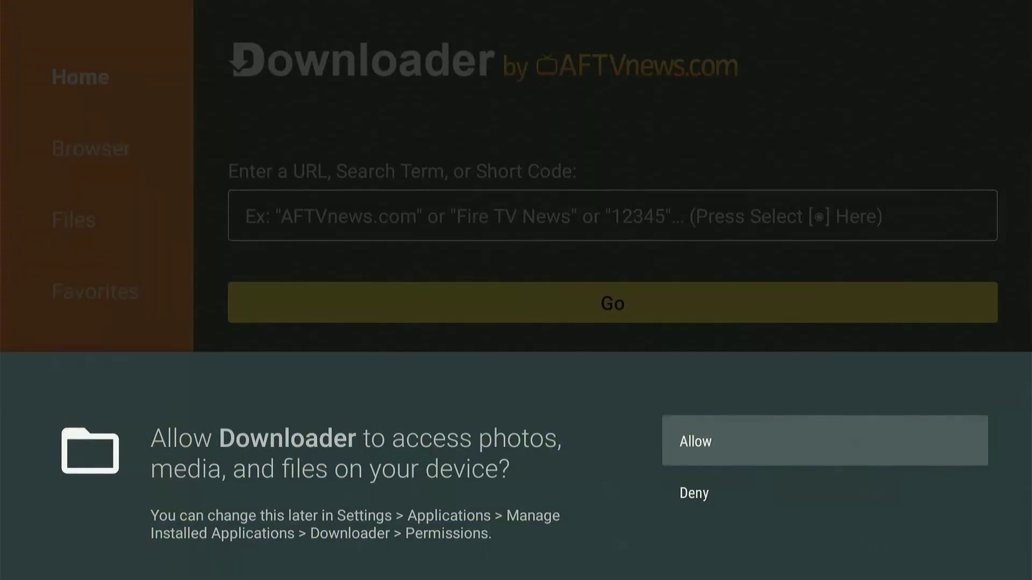
key(Return)
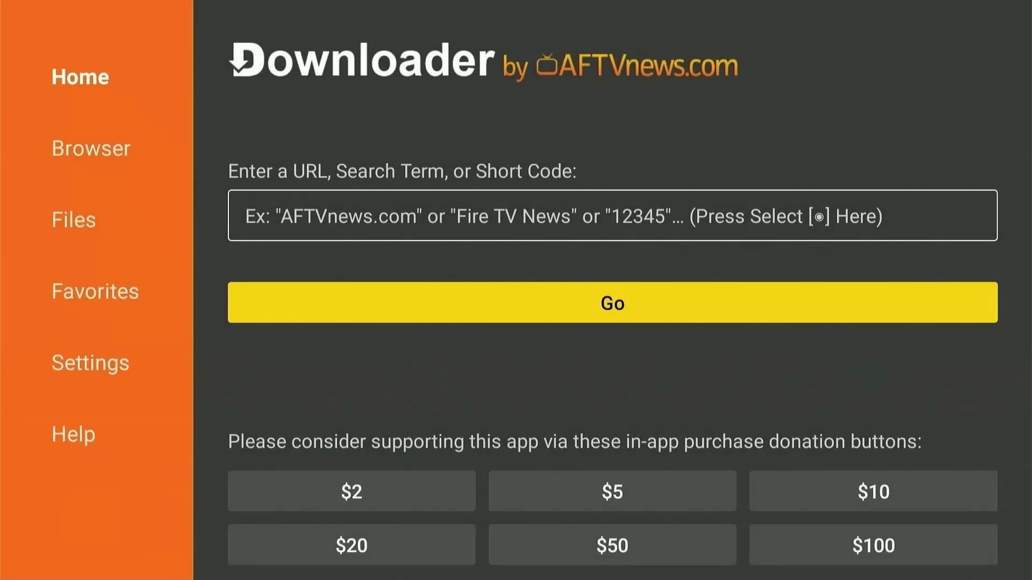
Enter code 5546232 in Downloader's URL field with the on-screen keyboard and submit with Go
key(Up)
key(Return)
key(Right)
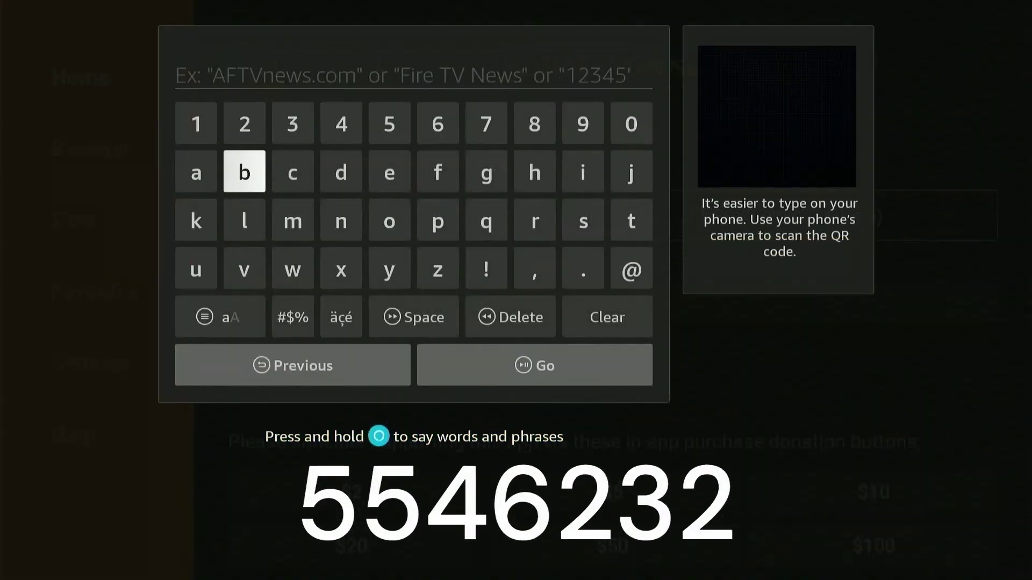
key(Up)
key(Right)
key(Right)
key(Right)
key(Right)
key(Left)
key(Return)
key(Return)
key(Left)
key(Return)
key(Right)
key(Right)
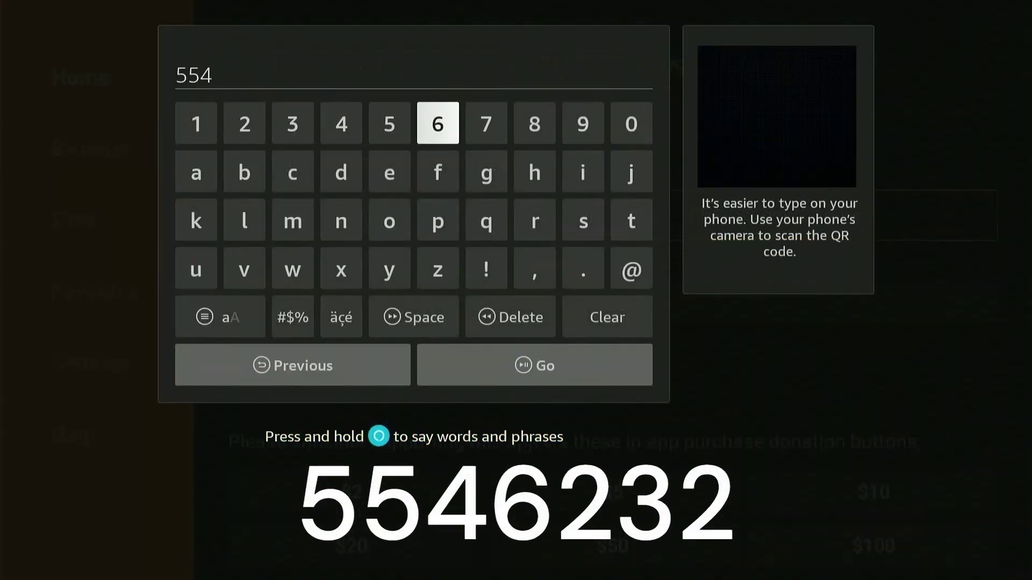
key(Return)
key(Left)
key(Left)
key(Return)
key(Left)
key(Right)
key(Return)
key(Left)
key(Return)
key(Down)
key(Down)
key(Down)
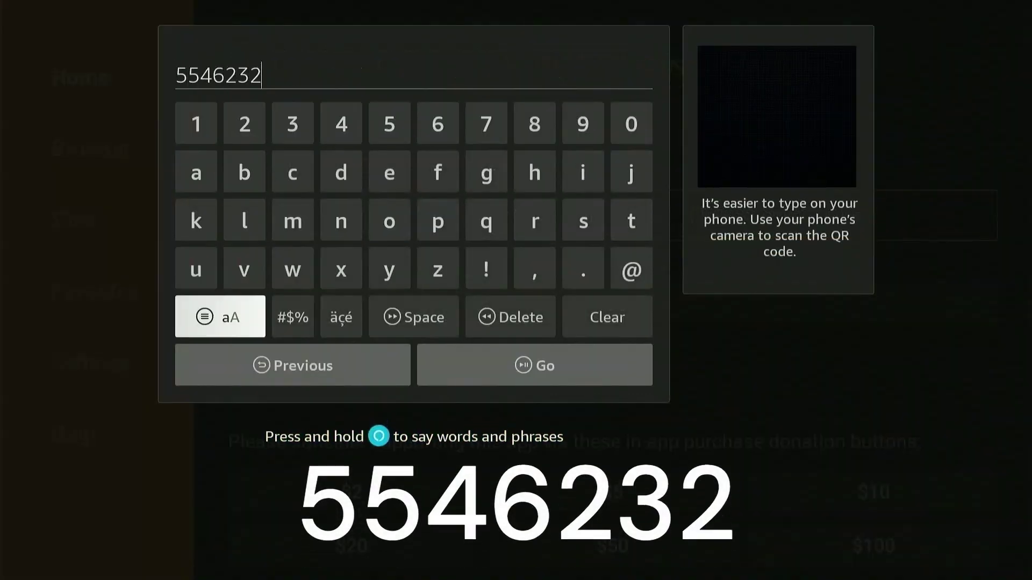
key(Down)
key(Right)
key(Return)
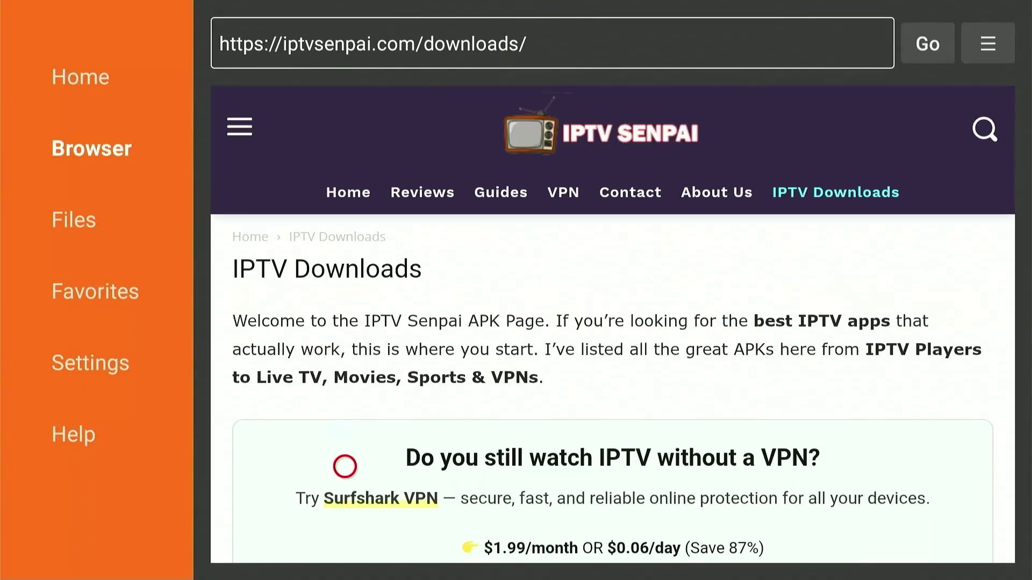
Scroll to IPTV Players and download Tivimate IPTV Player v5.0.4
key(Down)
key(Down)
key(Down)
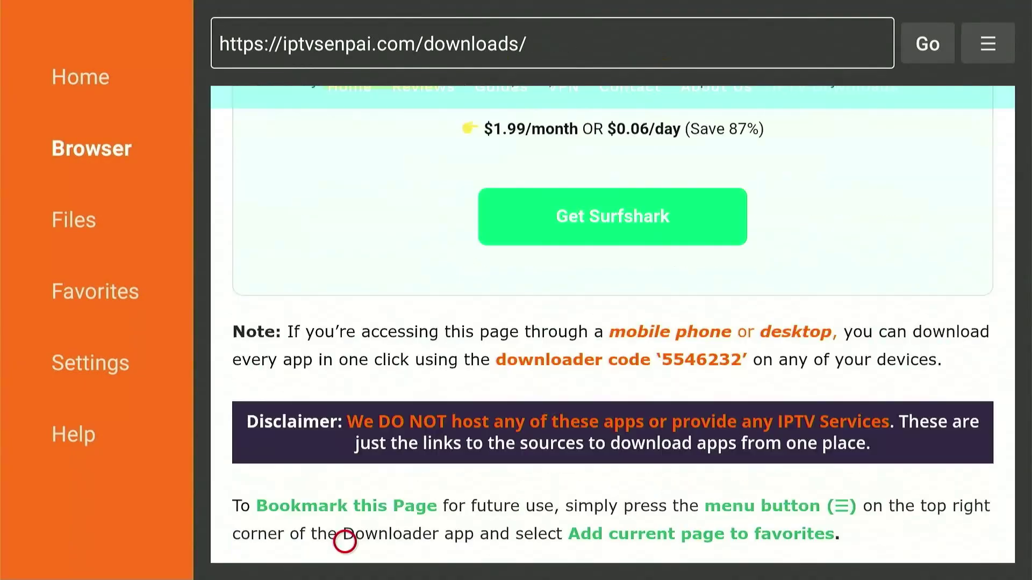
key(Down)
key(Down)
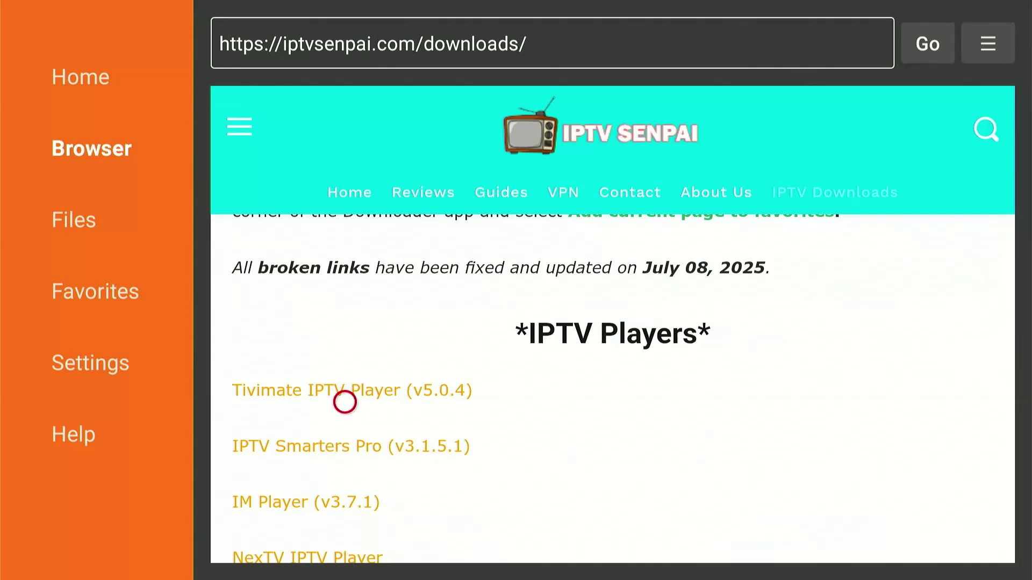
click(345, 401)
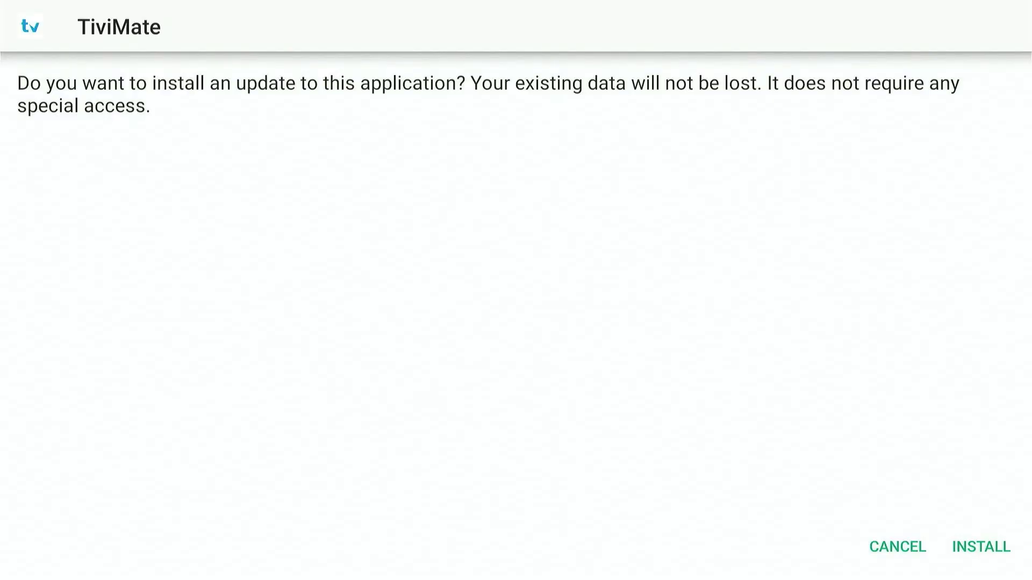
Install TiviMate and dismiss the result with Done
key(Right)
key(Return)
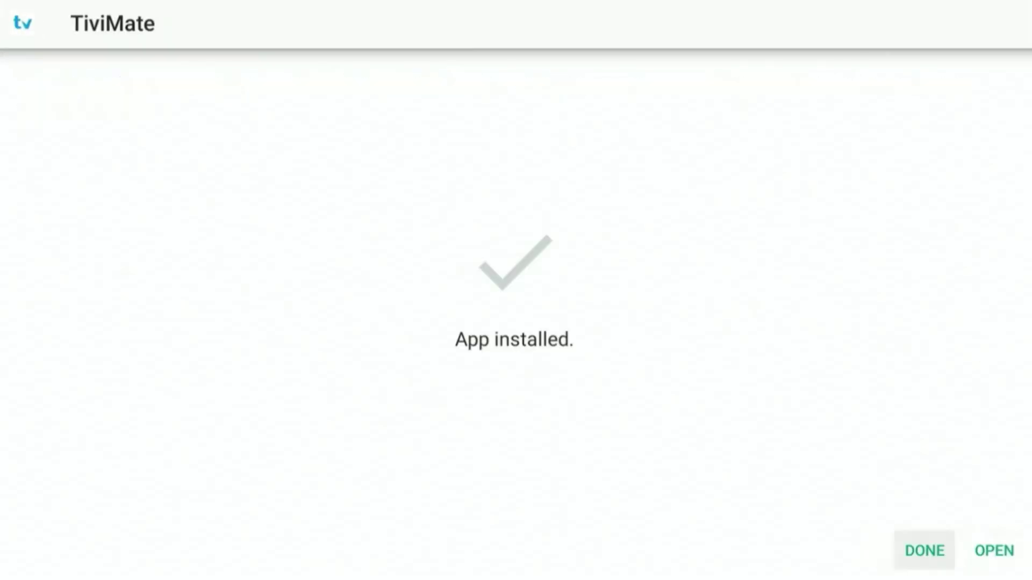
key(Return)
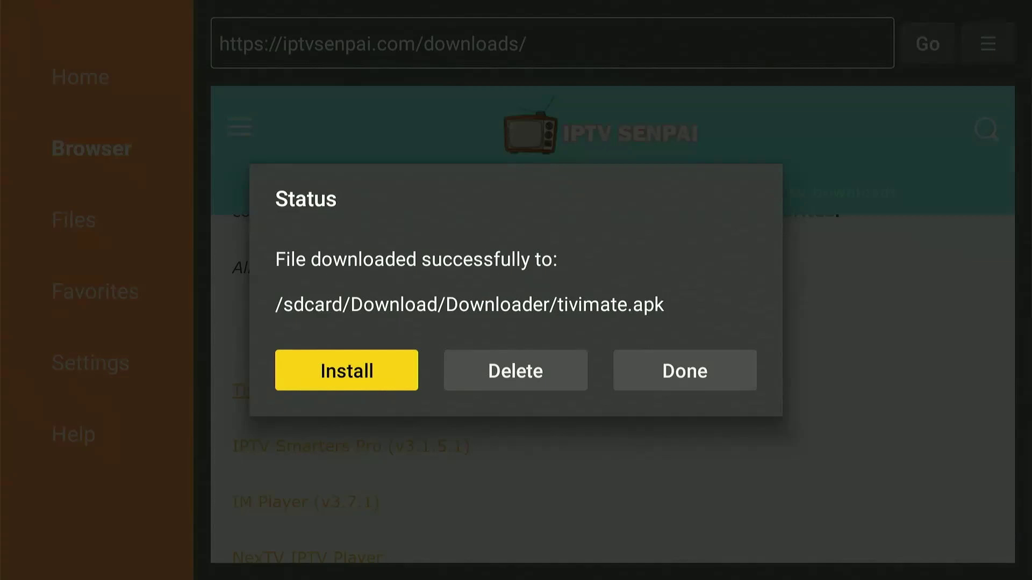
Delete the downloaded tivimate.apk and confirm the deletion
key(Right)
key(Return)
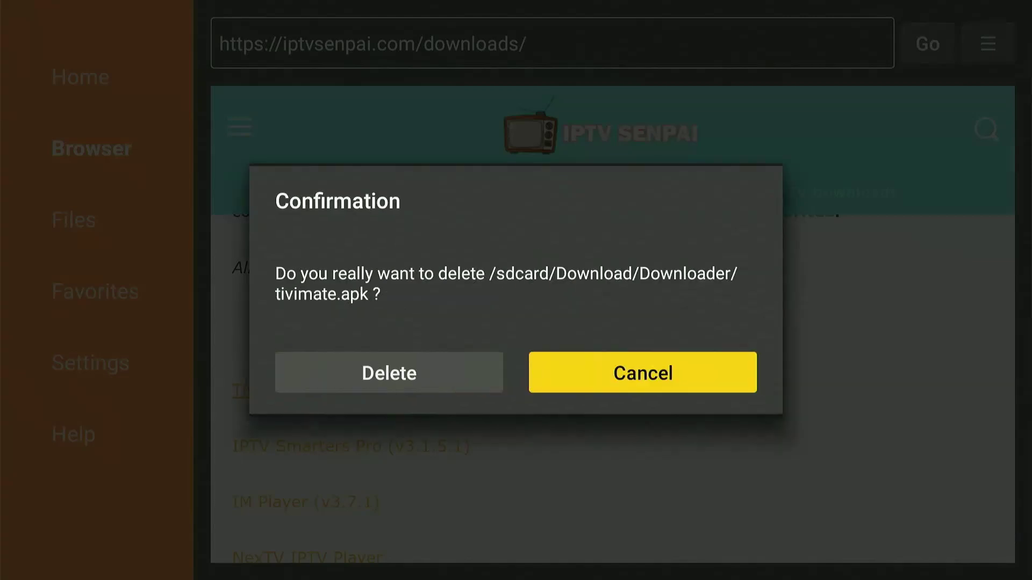
key(Left)
key(Return)
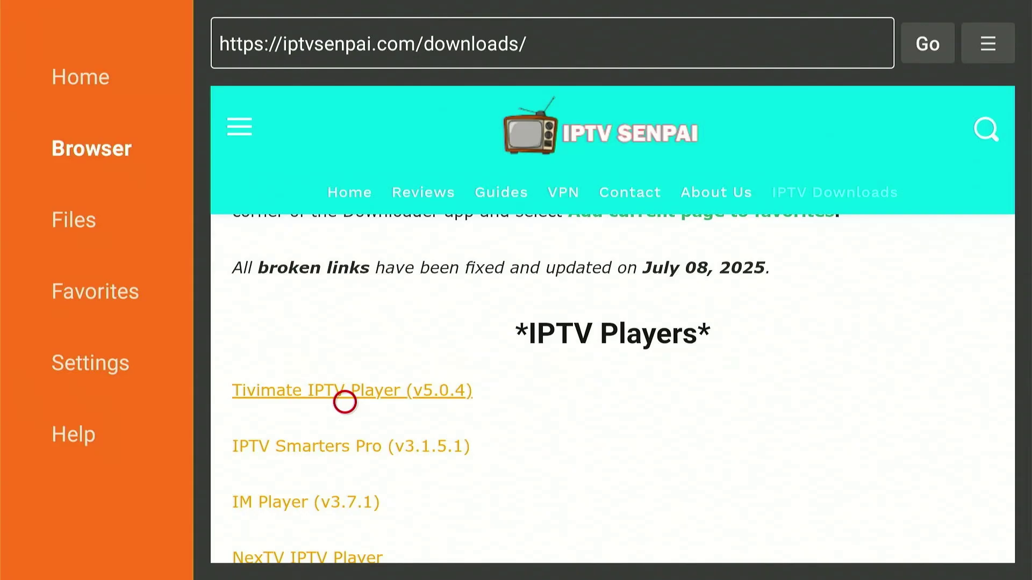
From home, open Your Apps & Channels and highlight the TiviMate tile
key(Home)
key(Right)
key(Right)
key(Right)
key(Right)
key(Right)
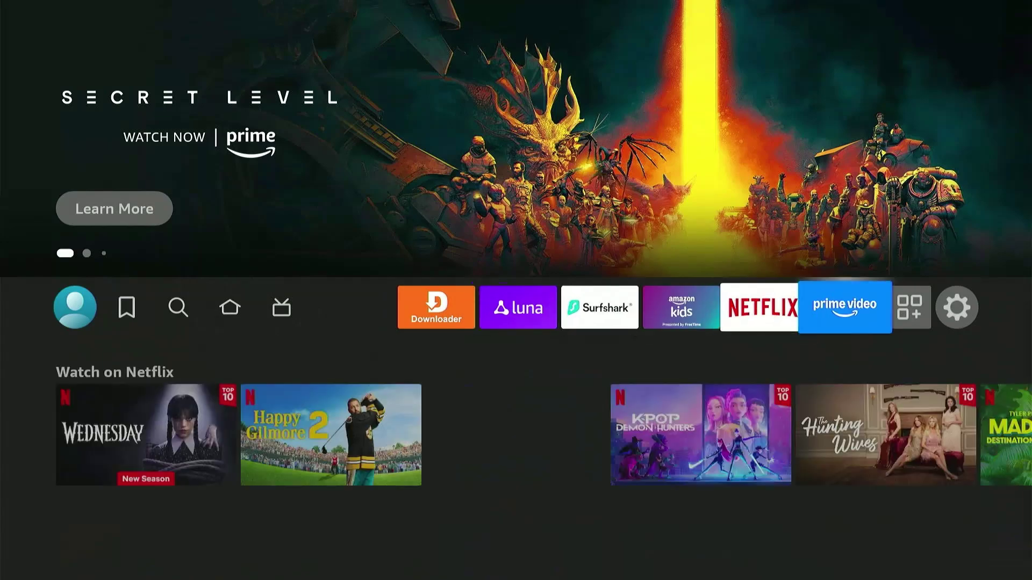
key(Right)
key(Return)
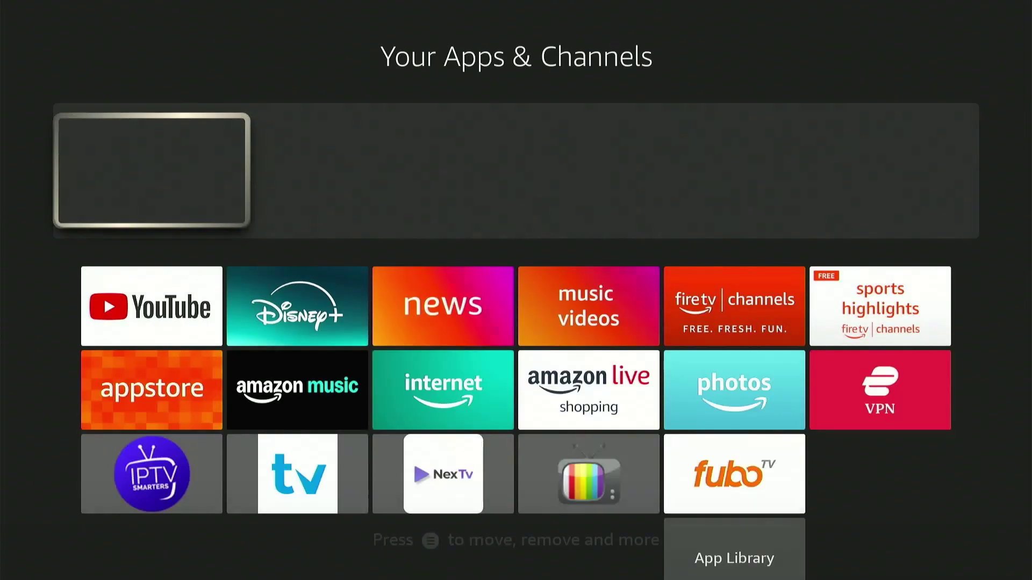
key(Down)
key(Down)
key(Down)
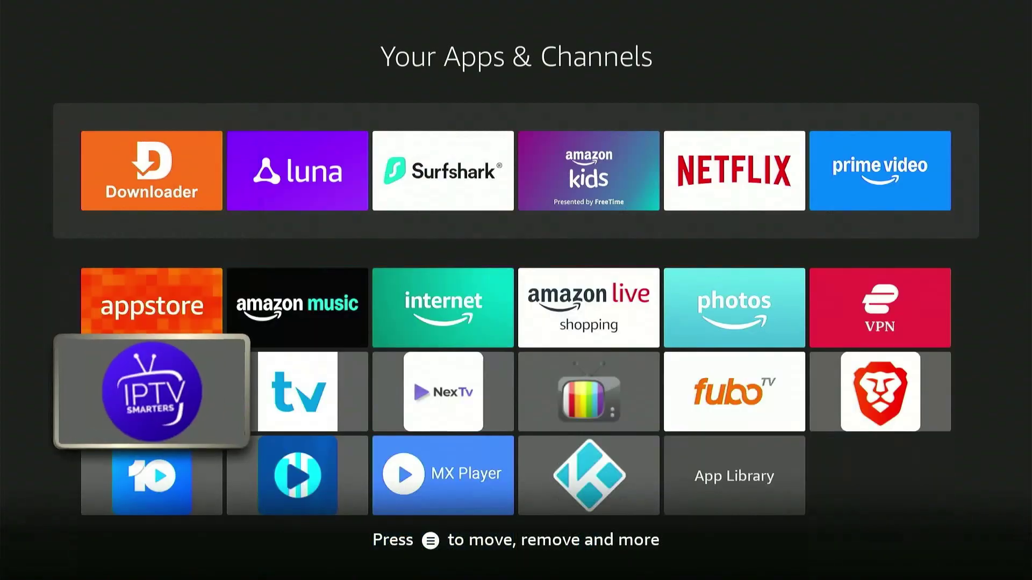
key(Right)
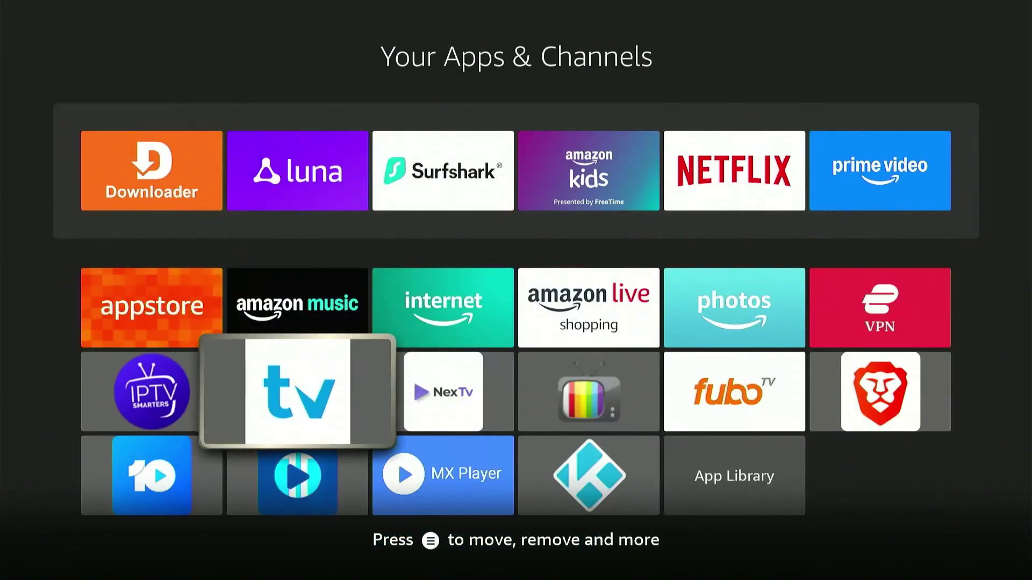